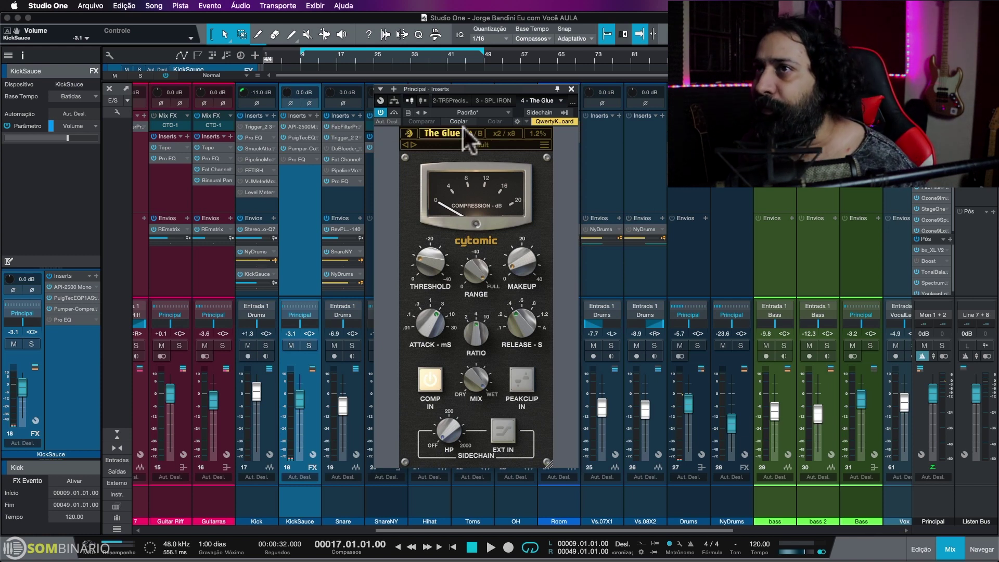
Step: Examine the Principal bus inserts, including The Glue, Leapwing StageOne and the Fat Channel equalizer
left_click_drag(442, 157, 458, 155)
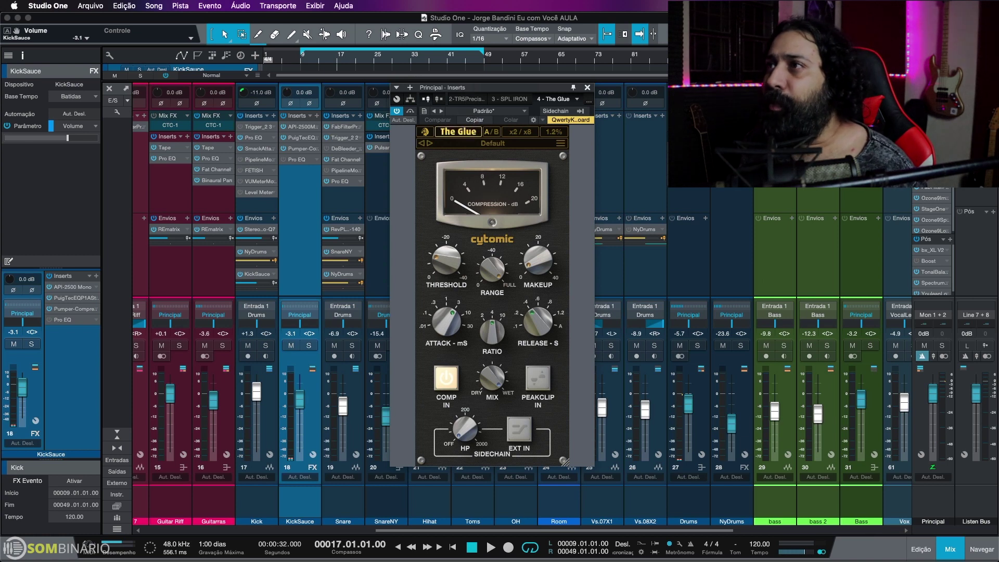
left_click(933, 210)
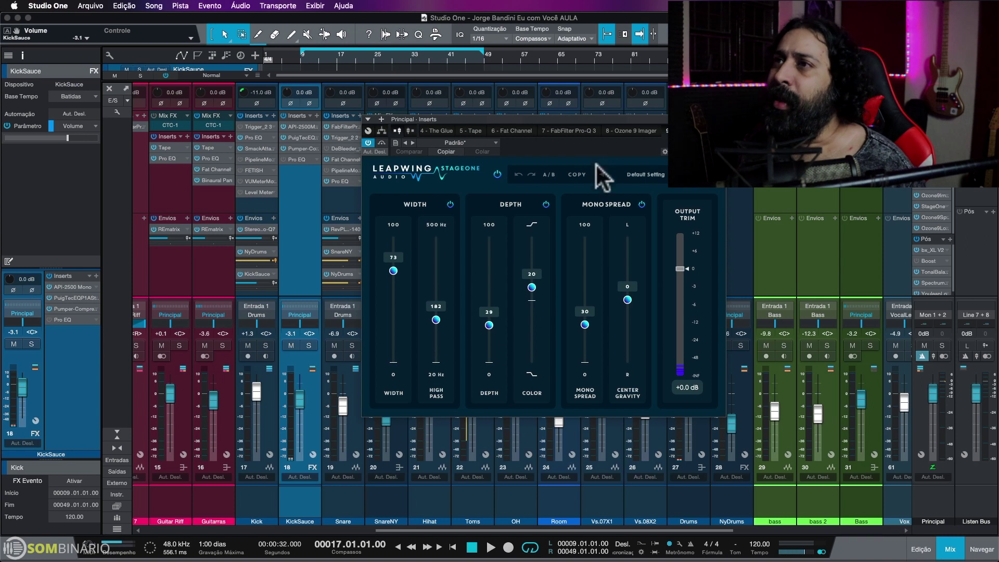
left_click(635, 131)
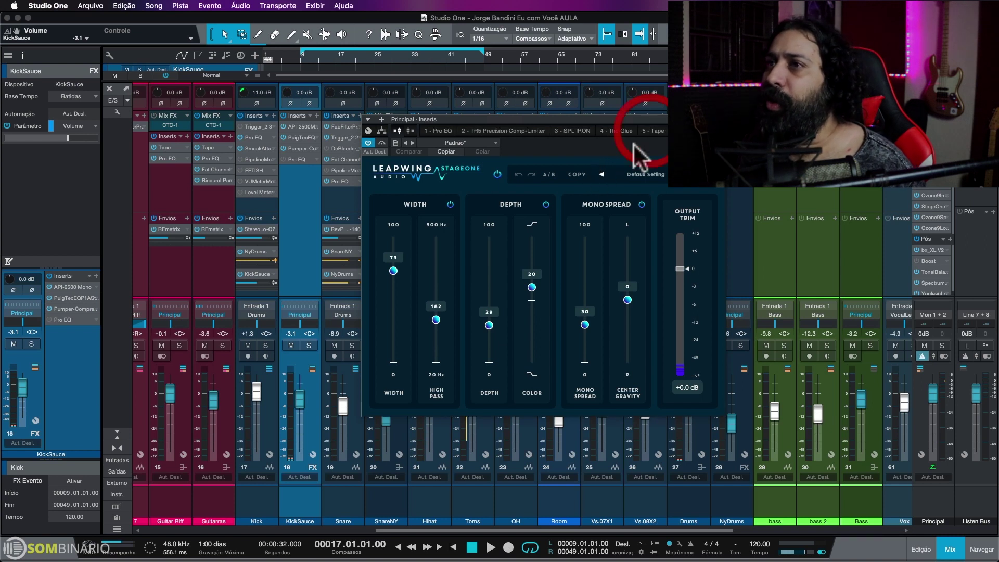
left_click_drag(597, 146, 418, 189)
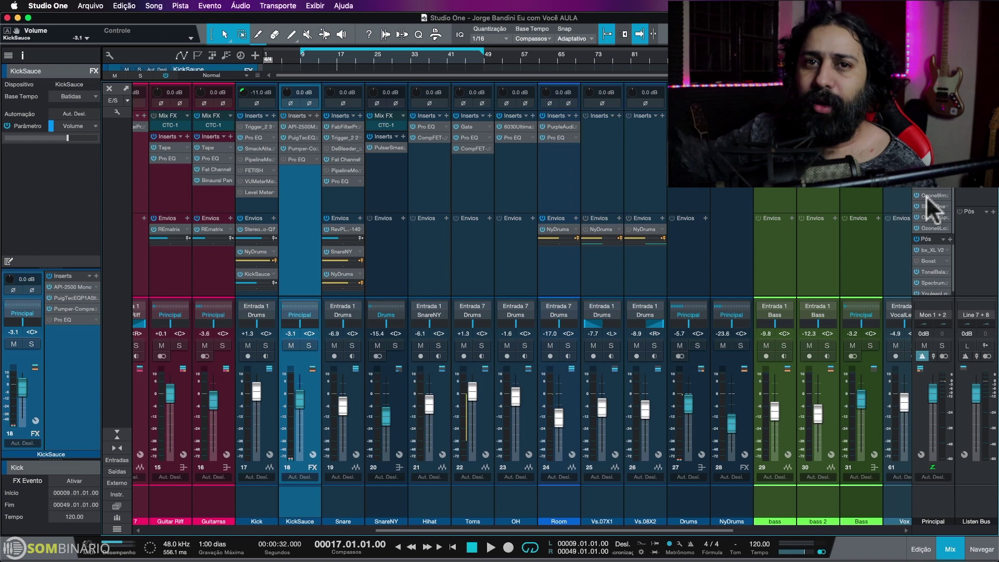
left_click(925, 195)
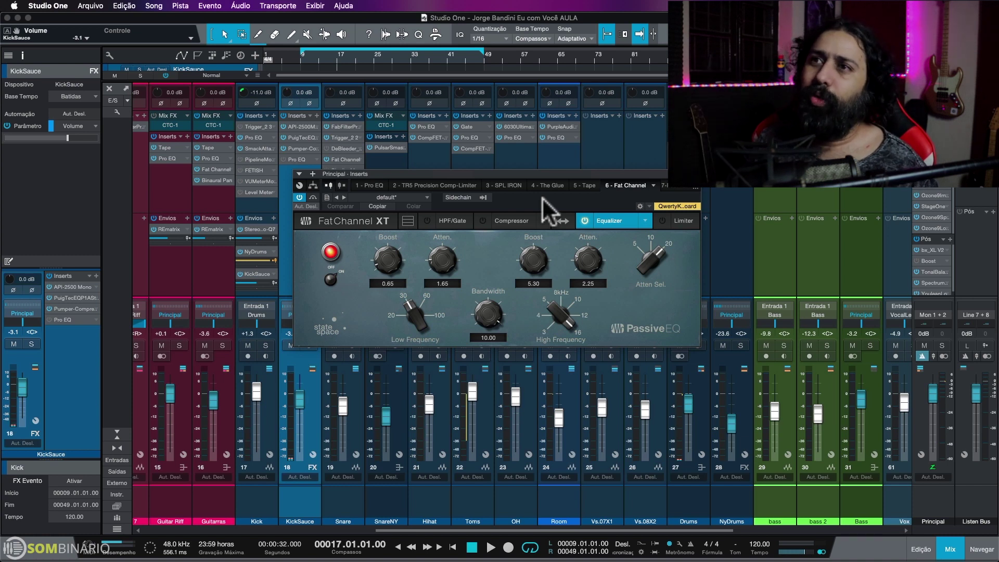
Step: Add the VPRE-73 and Scheps 73 Stereo plug-ins after Comp FET-76 on the Hihat channel
double_click(421, 137)
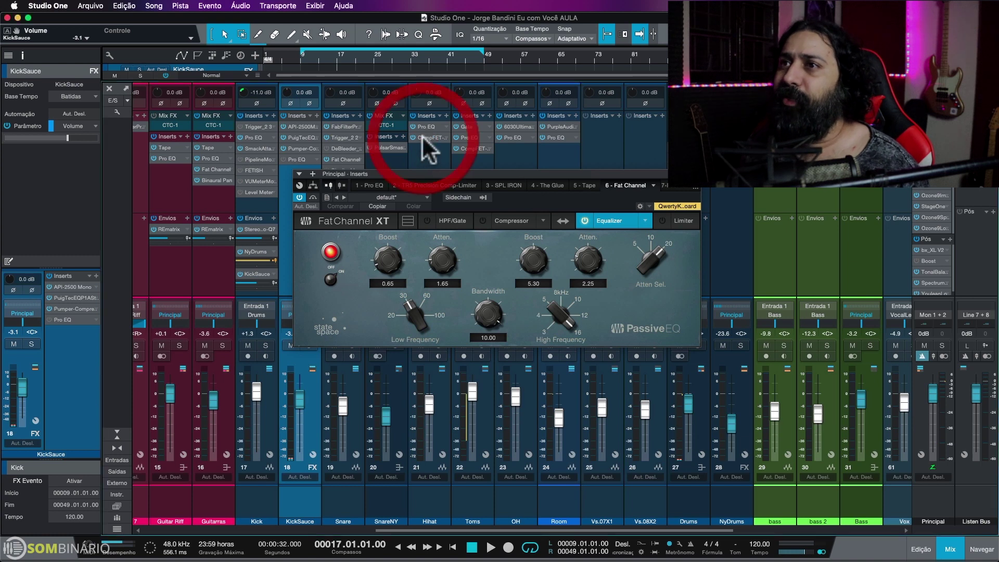
left_click_drag(556, 210, 857, 131)
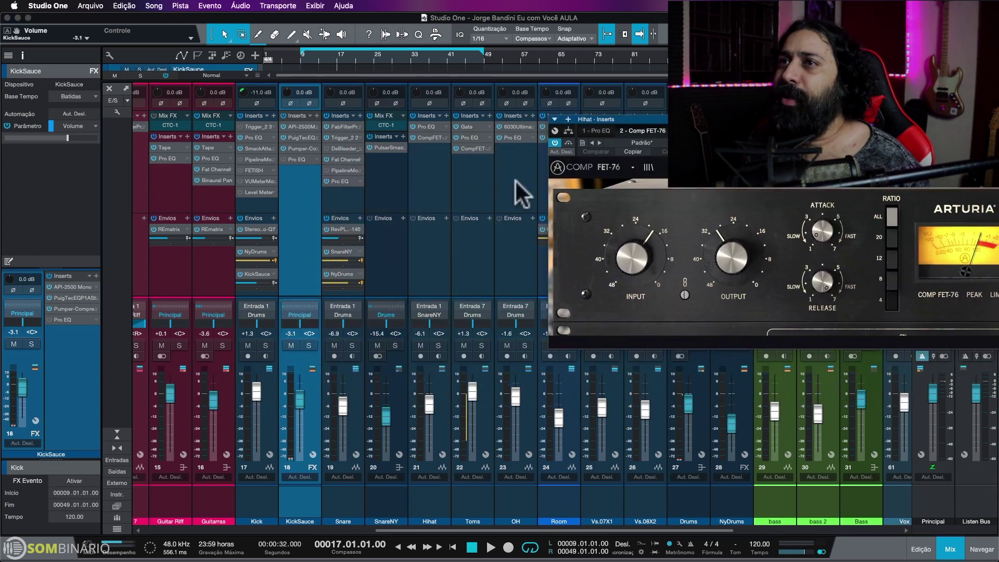
left_click(443, 115)
left_click_drag(453, 130, 424, 148)
left_click(422, 137)
left_click_drag(847, 173, 522, 300)
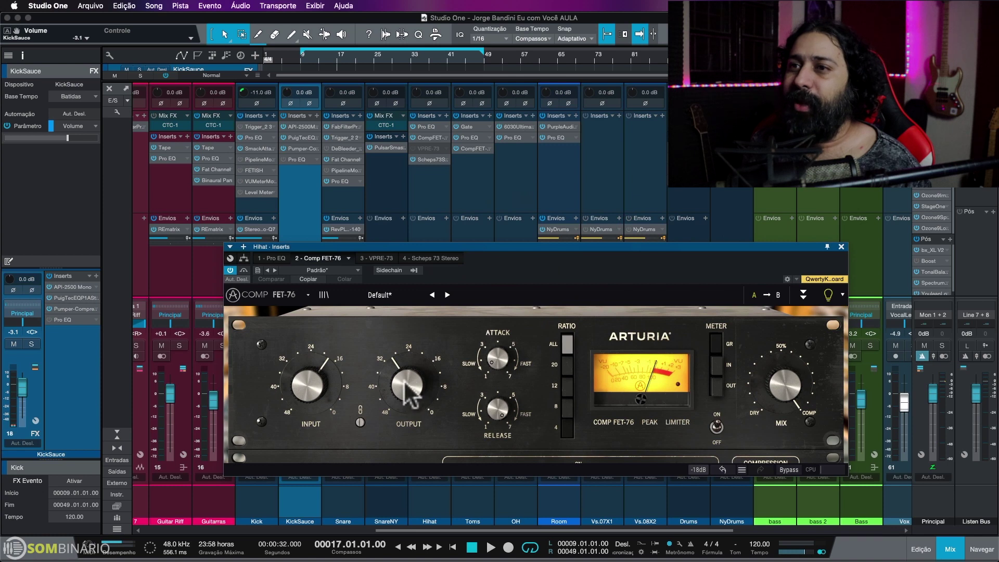
Step: Examine the Scheps 73 Stereo settings on the Hihat channel and close its window
double_click(439, 160)
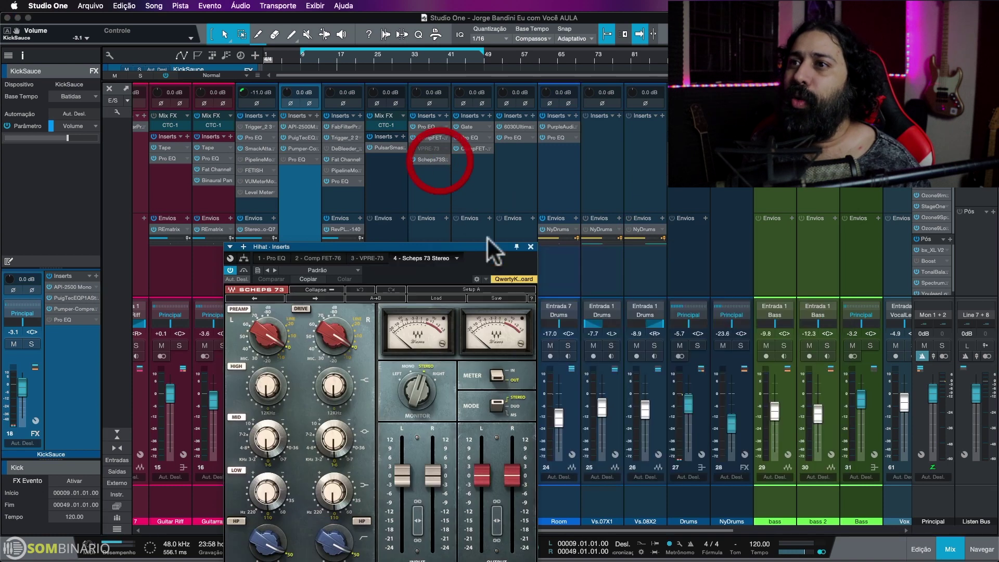
left_click_drag(481, 261, 638, 136)
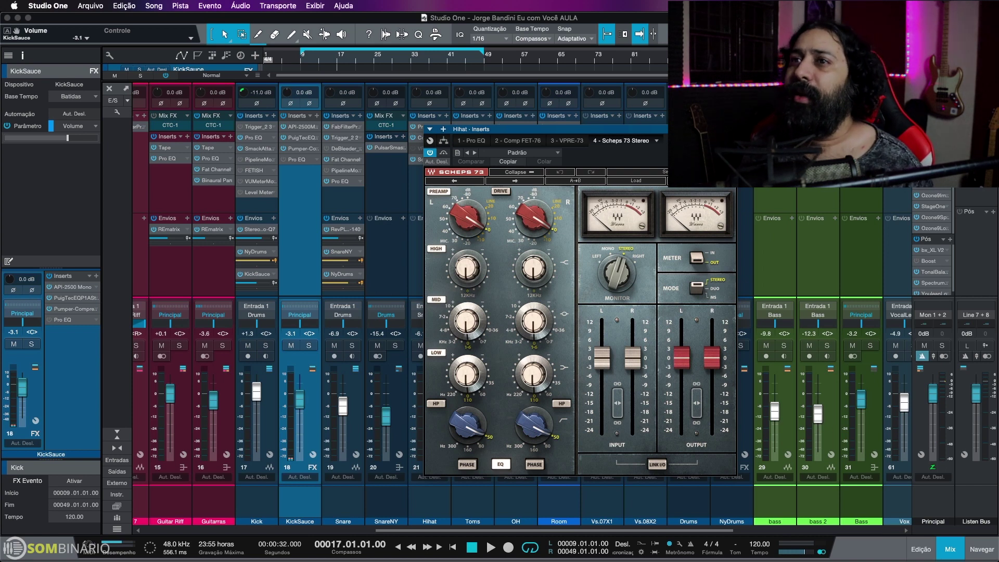
key("super+w")
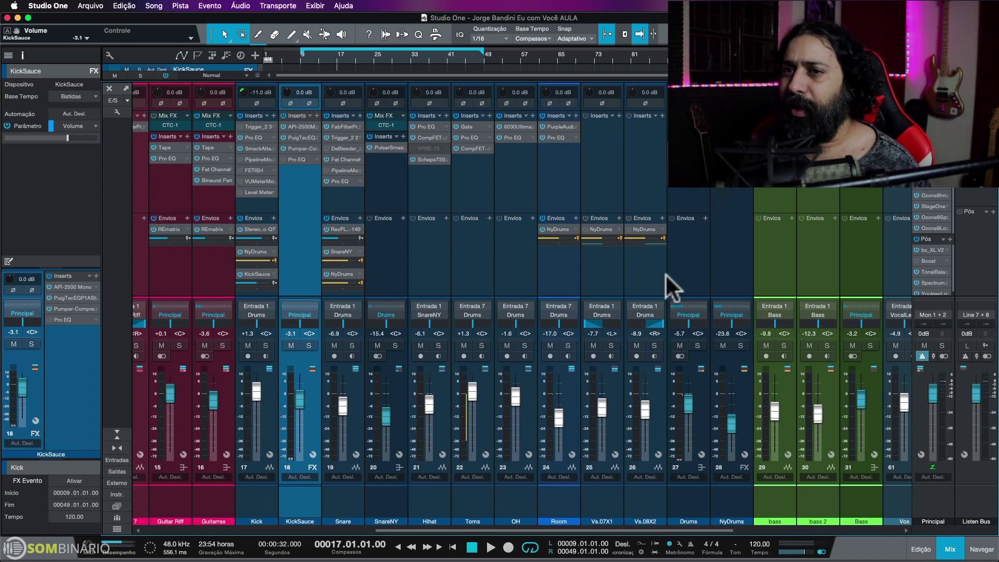
Step: Solo the Drums bus and the KickSauce channel, and play back the section starting at bar 17
left_click(697, 346)
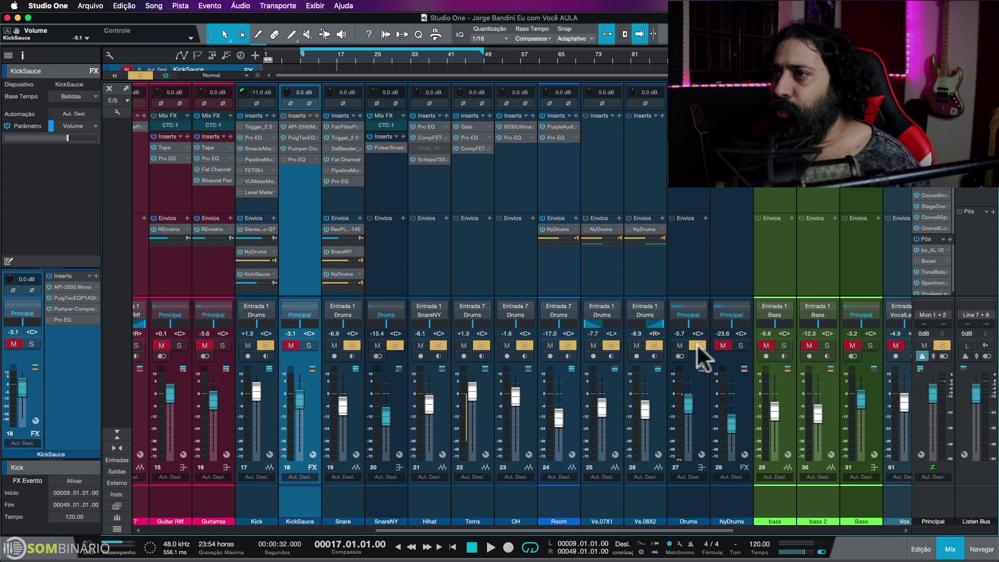
left_click(314, 345)
key("space")
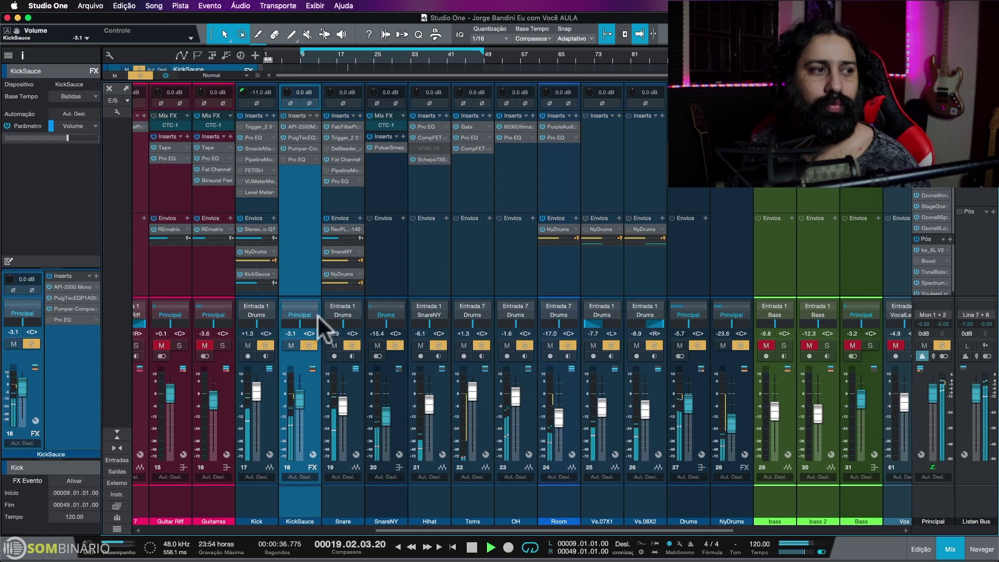
key("space")
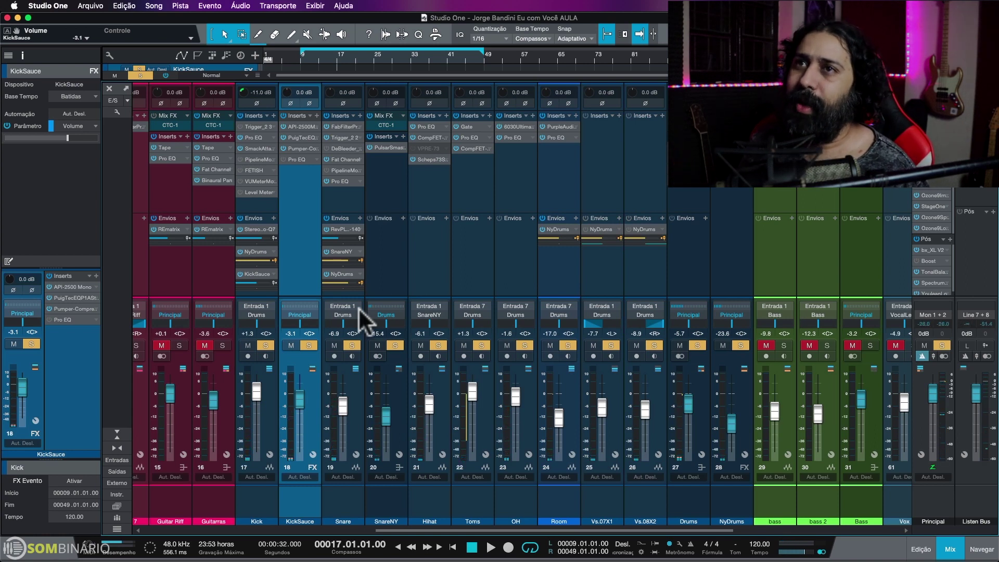
Step: Examine the Pro EQ curve and the Smack Attack Mono settings on the Kick channel
double_click(257, 137)
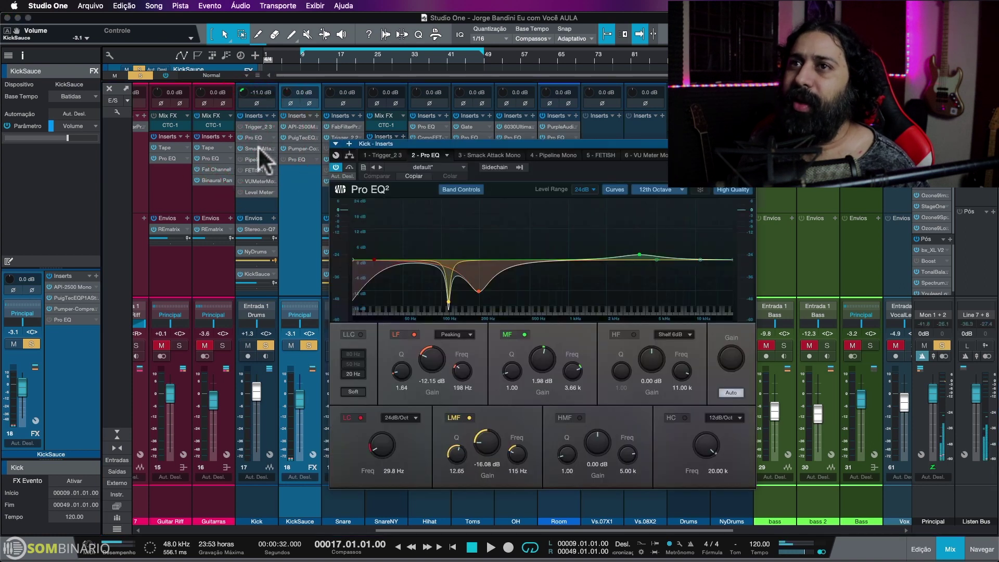
left_click(258, 146)
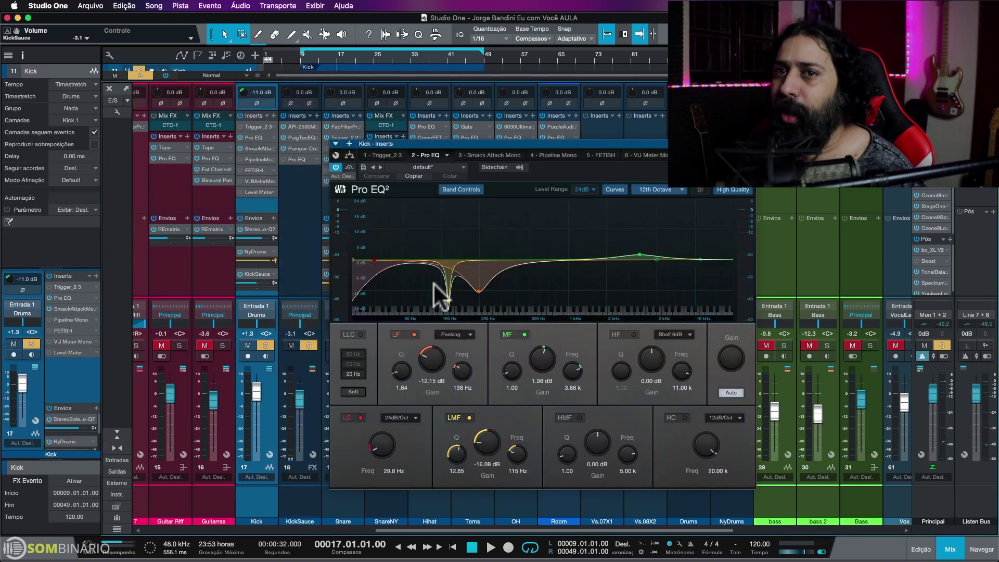
left_click(257, 149)
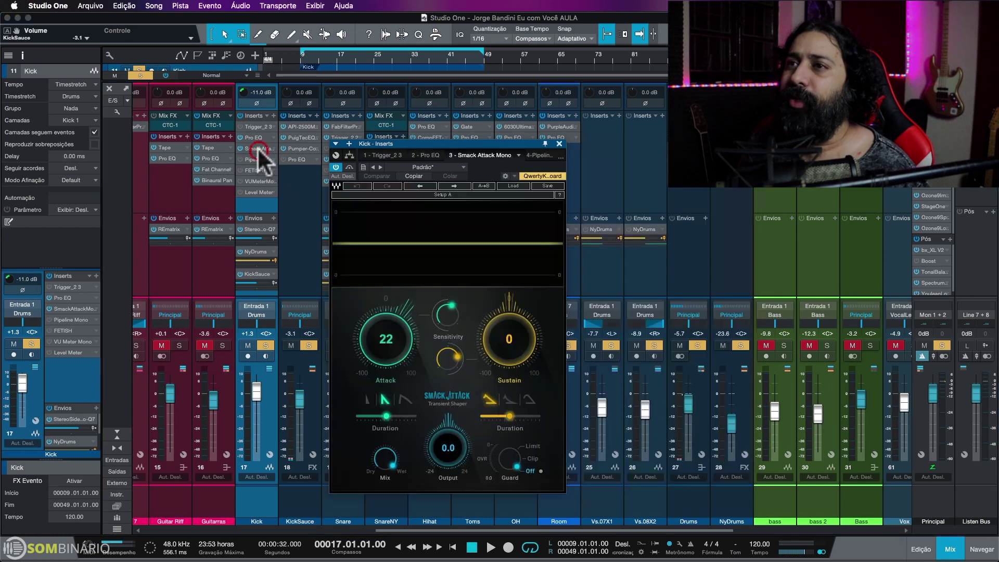
Step: Examine the KickSauce channel's Pro EQ, API-2500 Mono compressor and PuigTec EQP1A Stereo settings
left_click(288, 207)
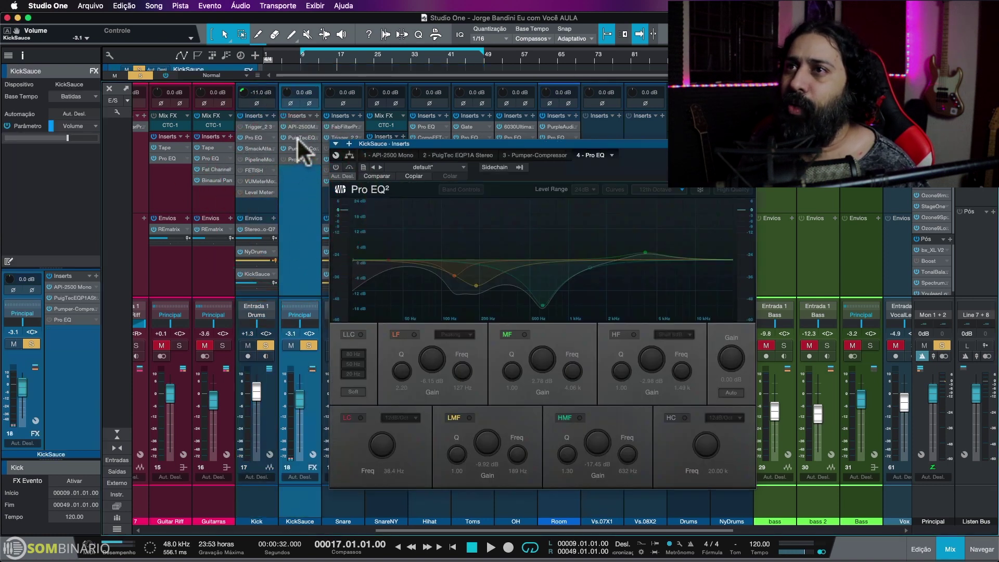
left_click(376, 155)
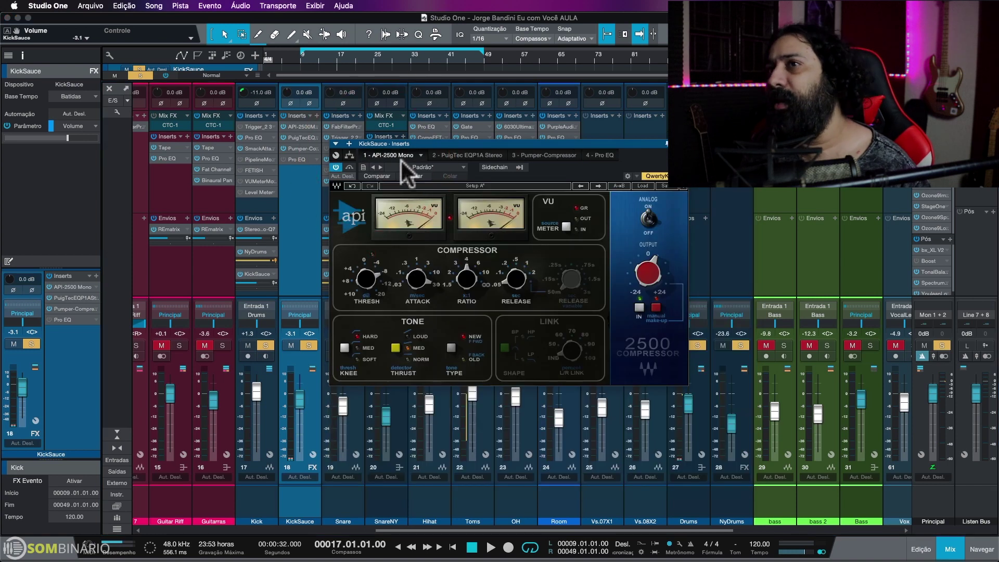
left_click(450, 154)
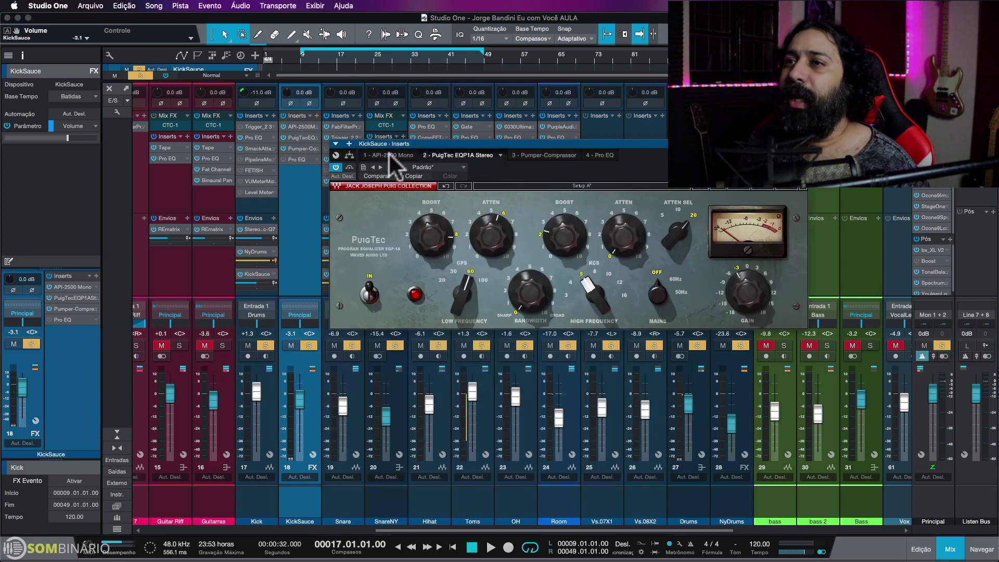
left_click(388, 153)
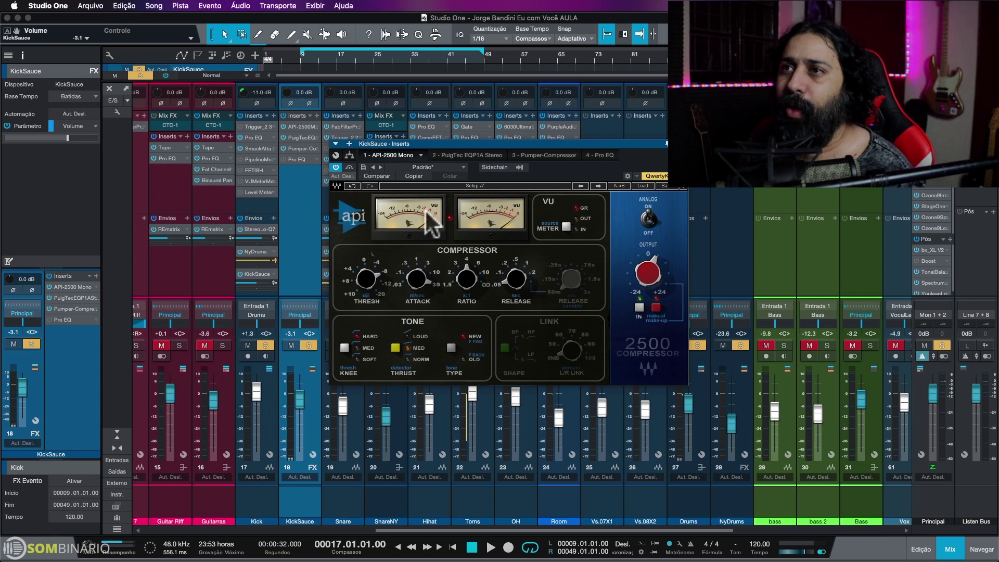
left_click(451, 154)
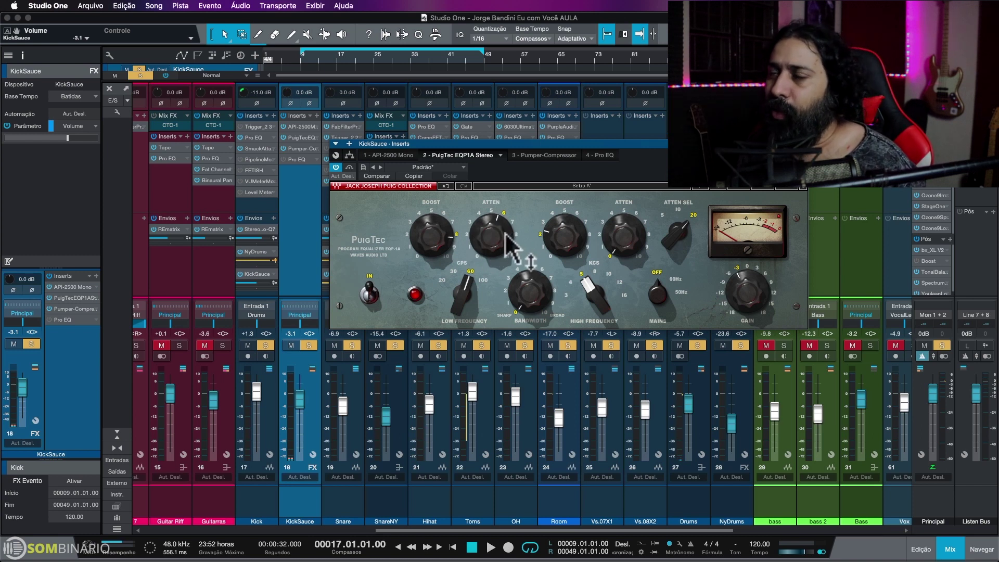
mouse_move(500, 235)
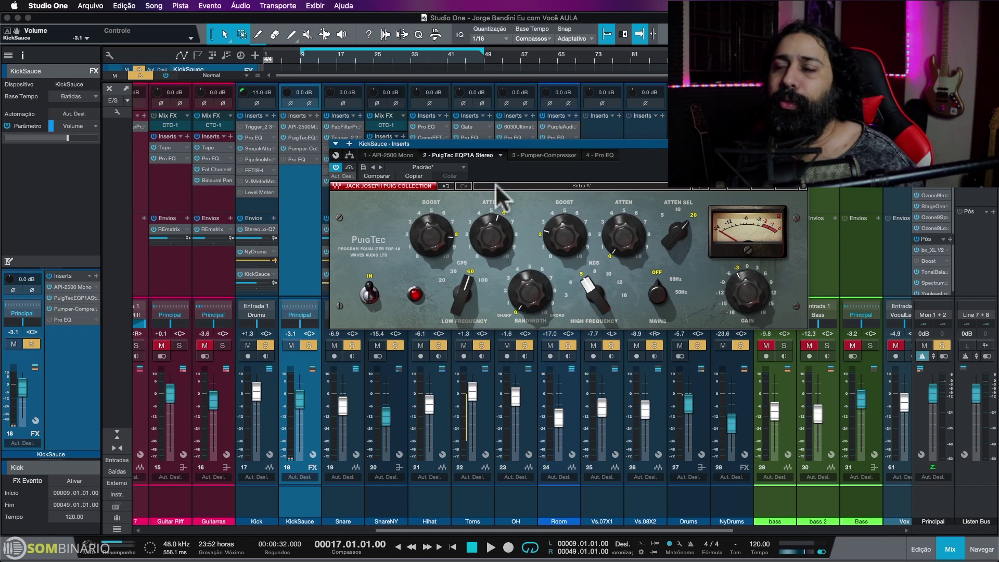
Step: Try the Pro EQ in the second slot of the KickSauce inserts, and return it to the fourth slot
left_click_drag(504, 156, 457, 166)
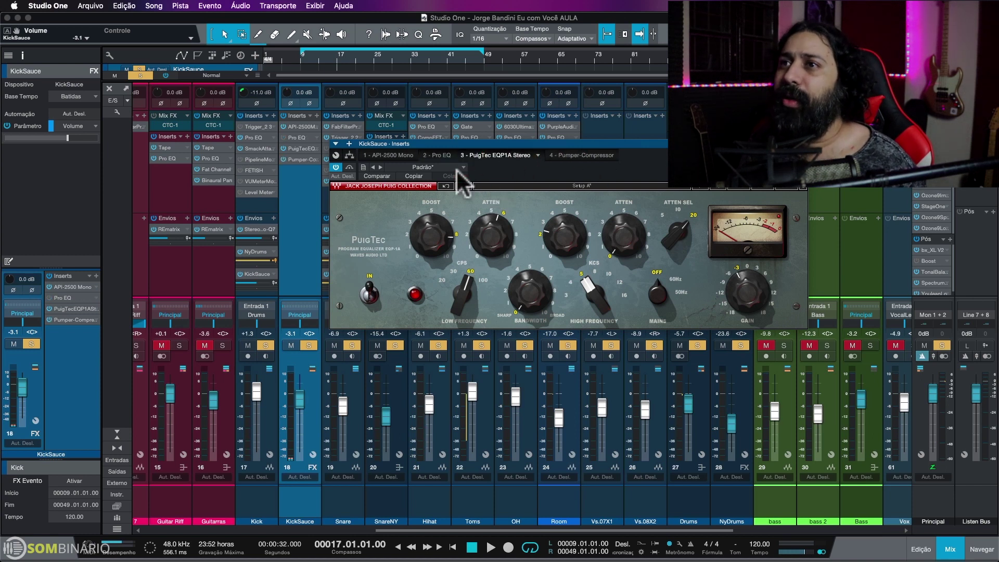
left_click(447, 155)
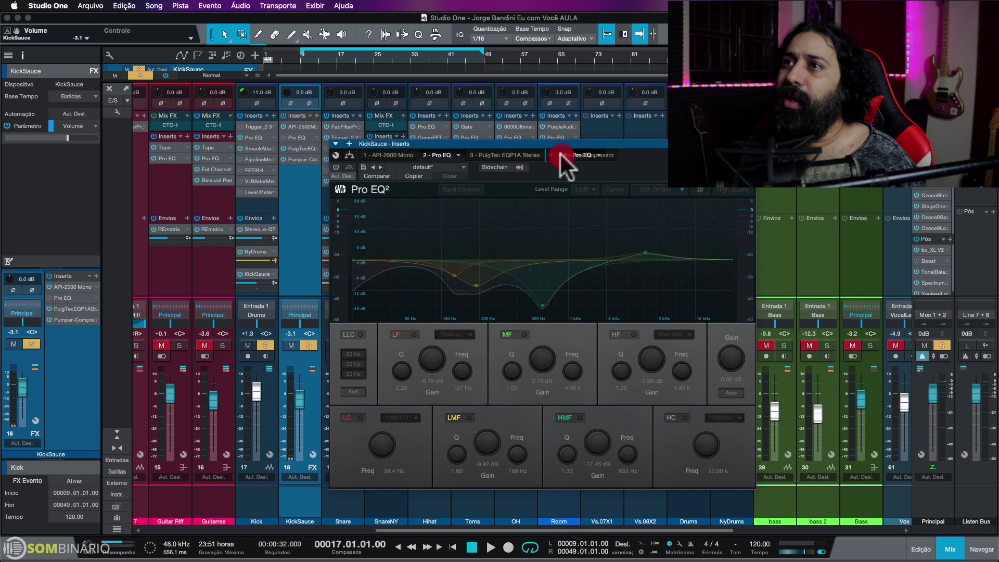
left_click_drag(560, 152, 604, 151)
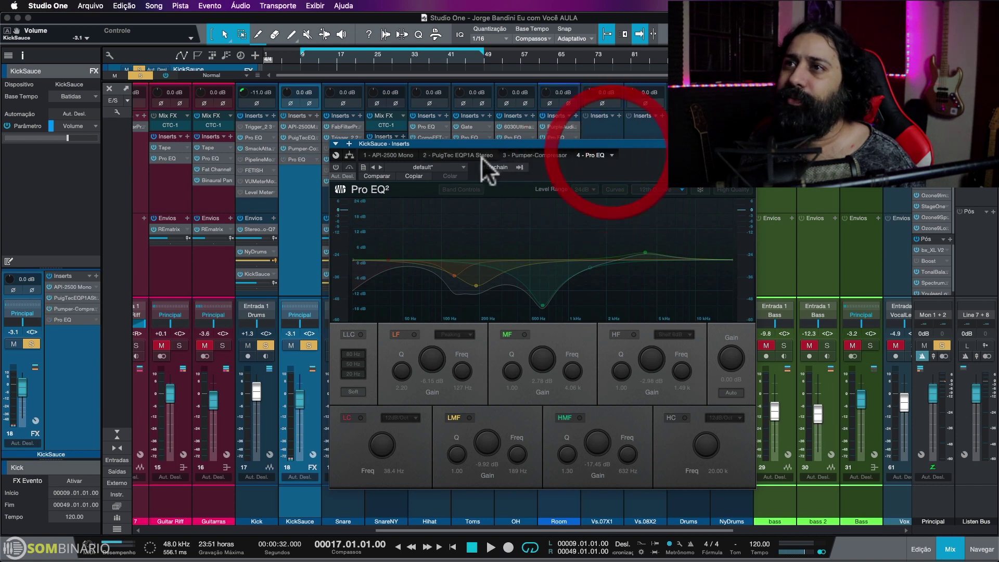
Step: Examine the PuigTec EQP1A boost and the Pumper-Compressor settings on KickSauce, and close the insert window
left_click(464, 155)
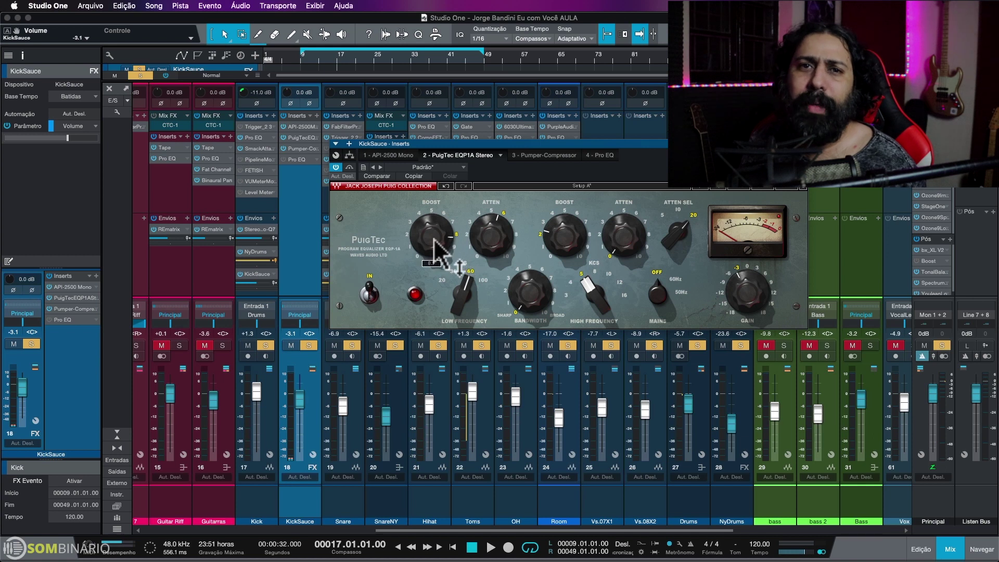
left_click(530, 152)
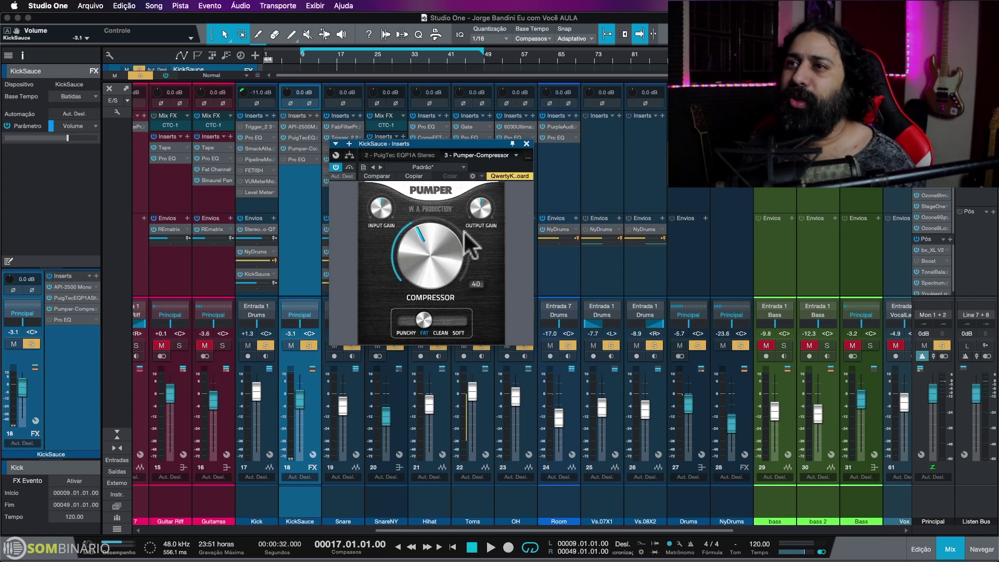
left_click_drag(422, 143, 515, 164)
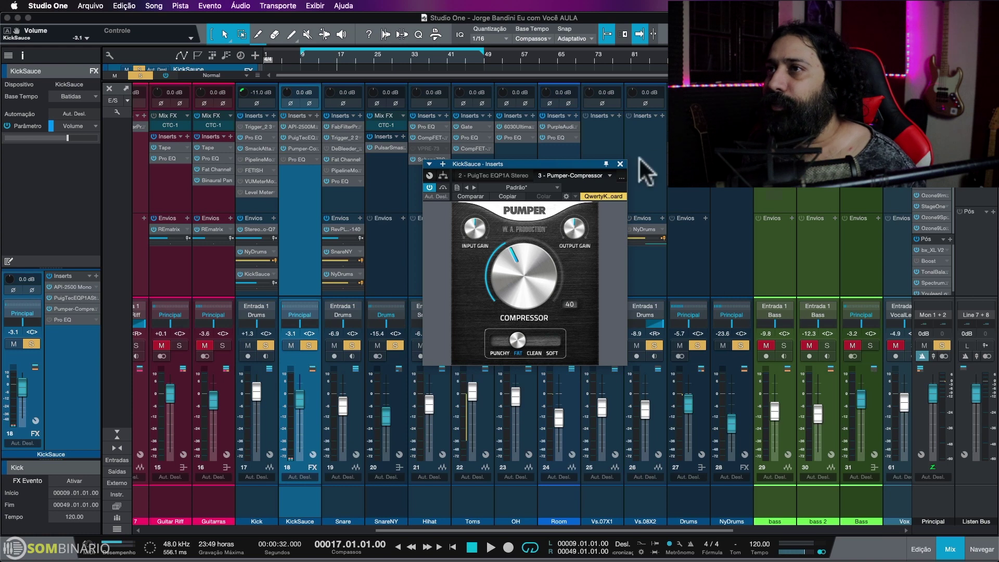
left_click(620, 163)
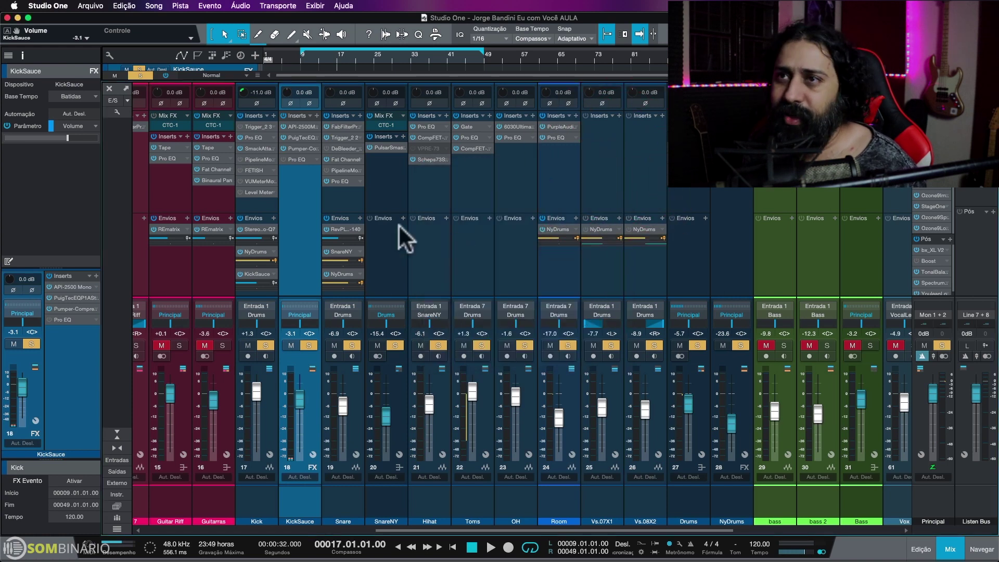
Step: Examine the Snare channel's insert chain from FabFilter Pro-MB and Trigger 2 through DeBleeder, Fat Channel and Pipeline Mono to Pro EQ
left_click(342, 204)
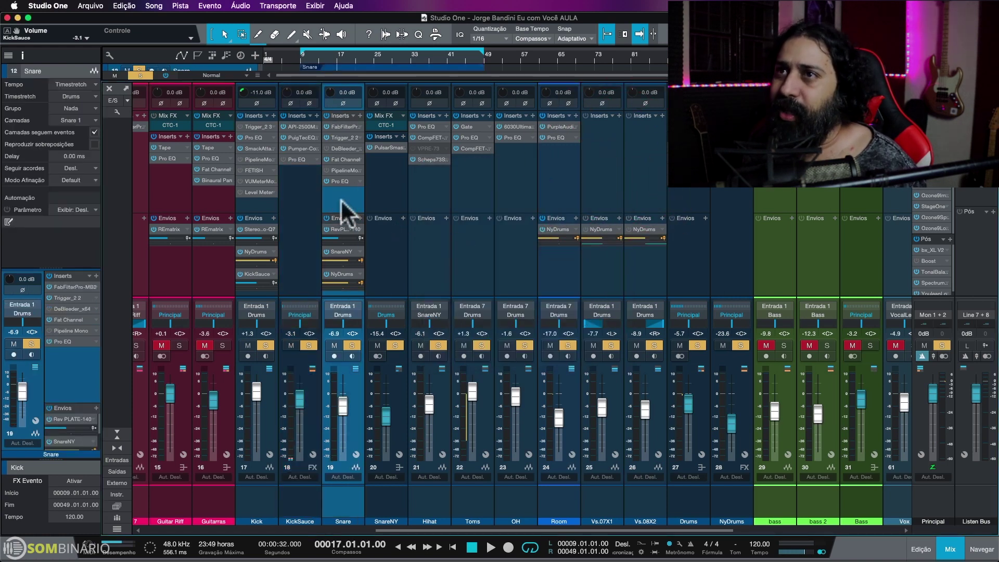
double_click(340, 126)
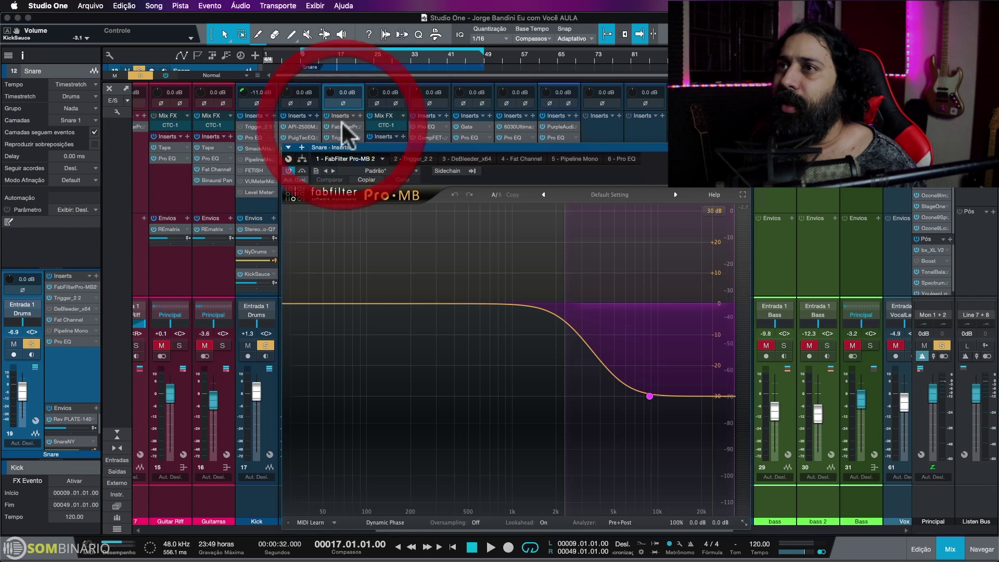
left_click(426, 154)
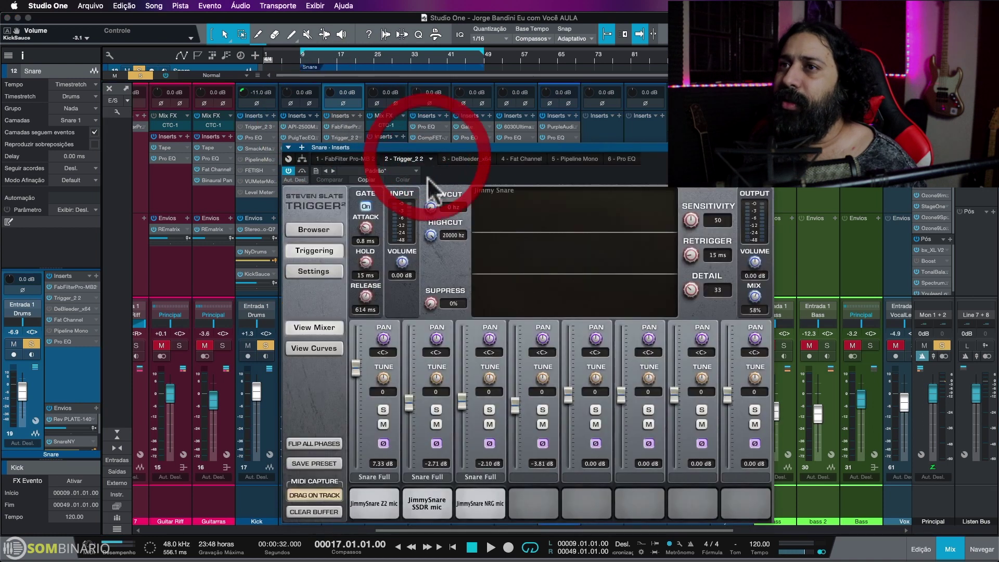
left_click(464, 157)
left_click(517, 156)
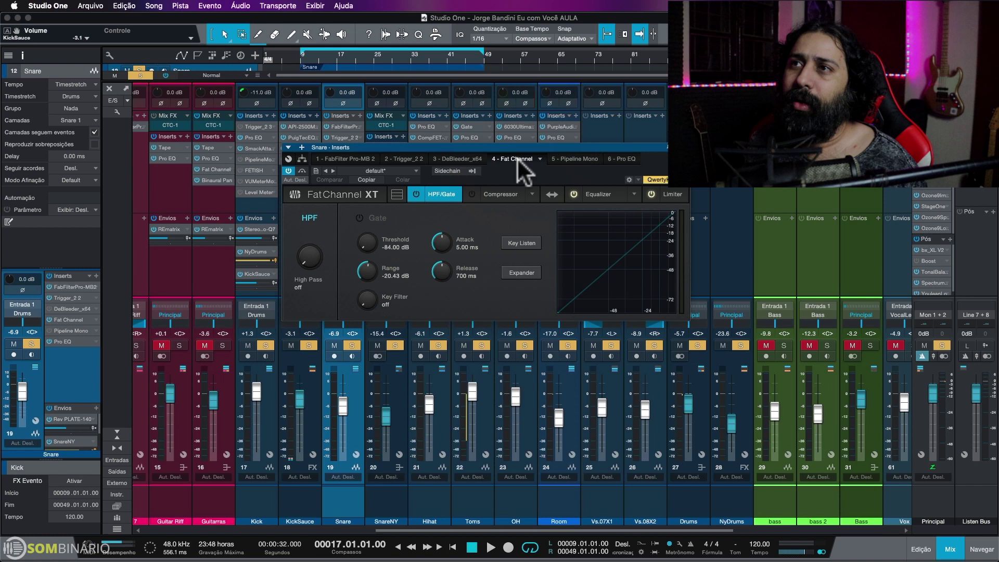
left_click(558, 155)
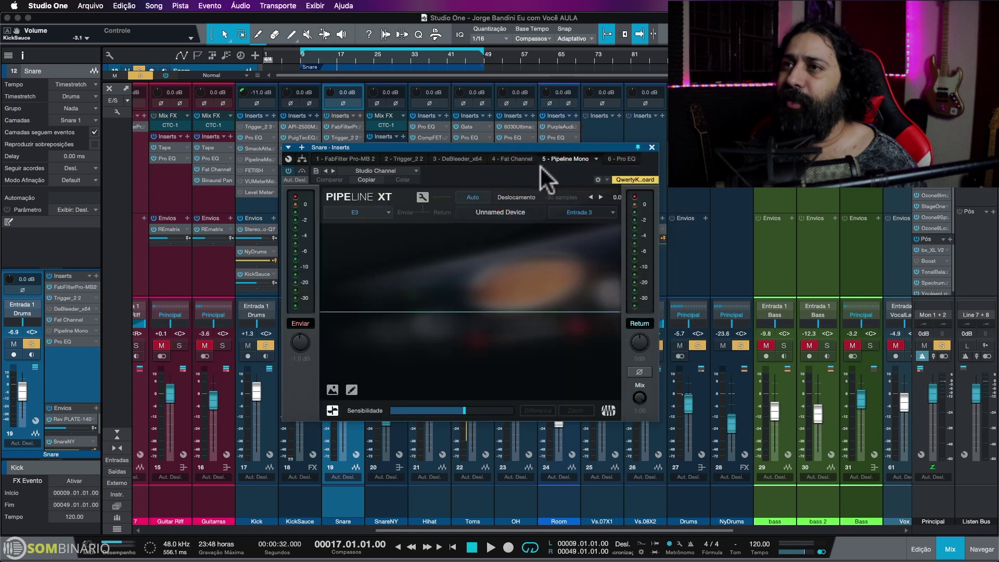
left_click(612, 157)
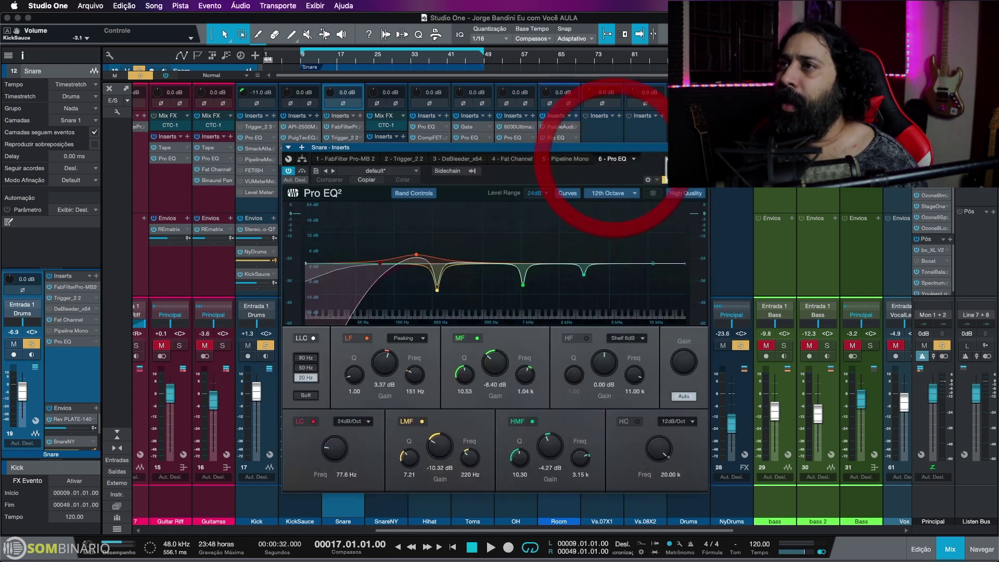
key("Escape")
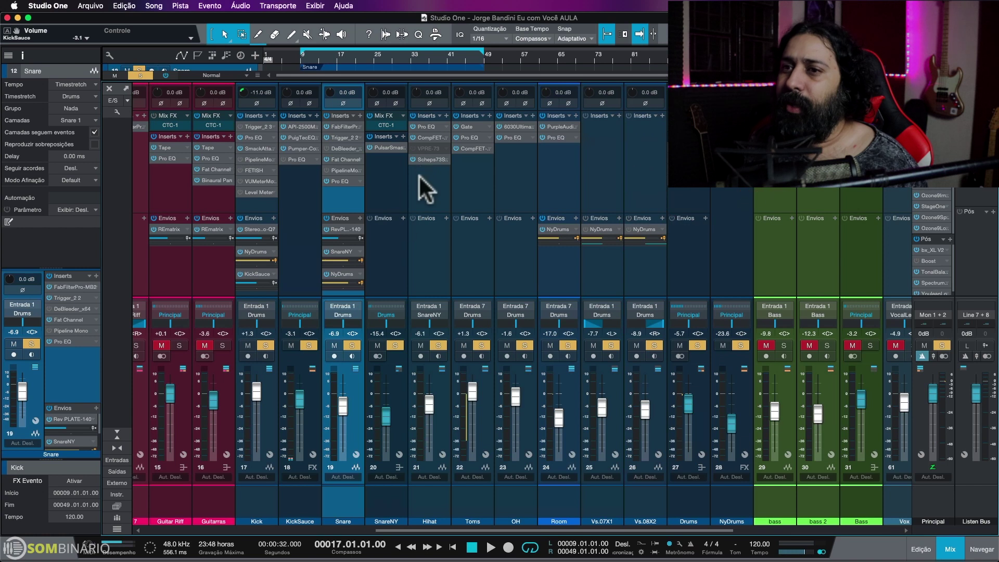
Step: Examine the Pulsar Smasher settings on SnareNY and the Purple Audio MC77 settings on NyDrums, closing each insert window
left_click(389, 208)
left_click(386, 148)
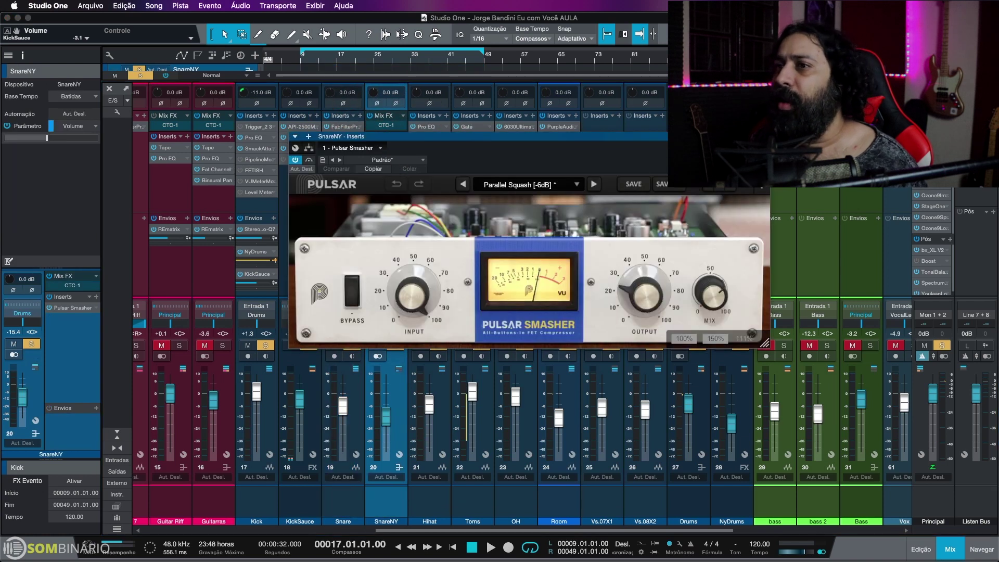
key("Escape")
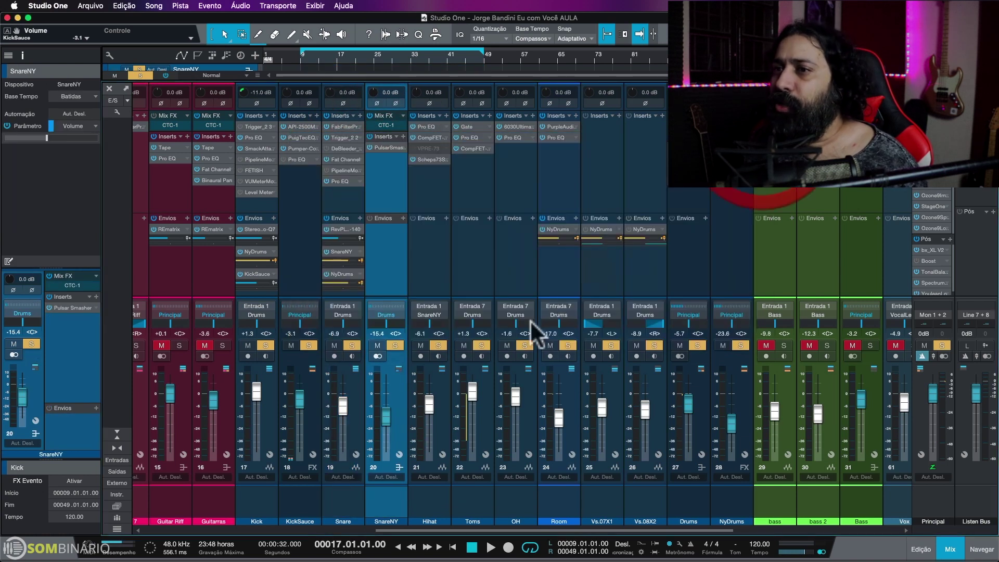
left_click(729, 252)
left_click(75, 287)
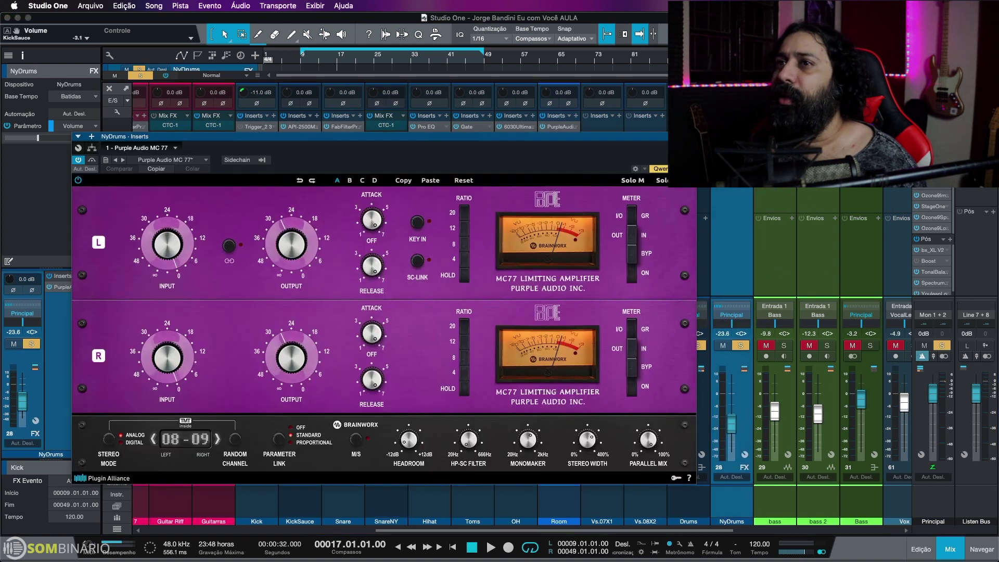
left_click(681, 136)
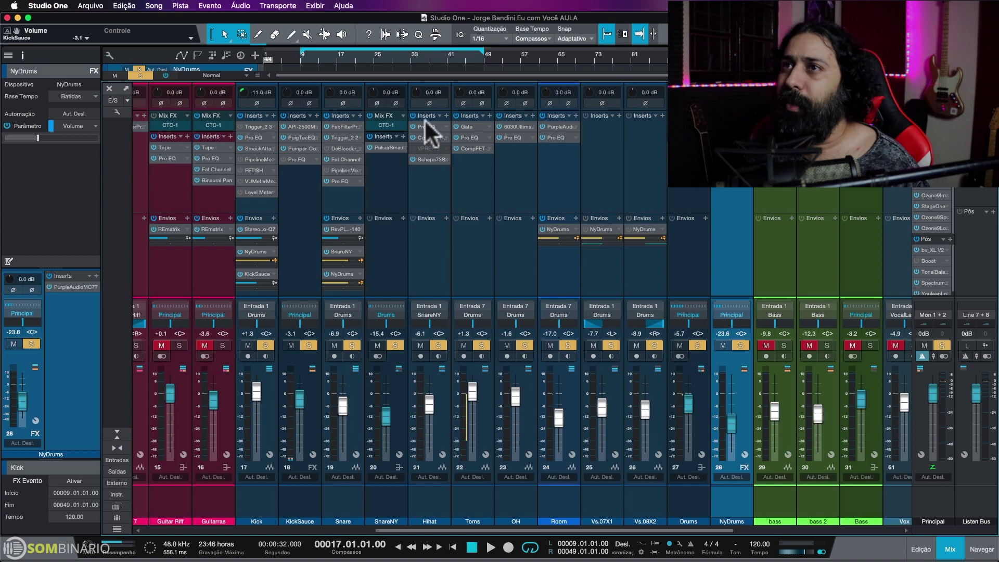
left_click_drag(428, 126, 411, 116)
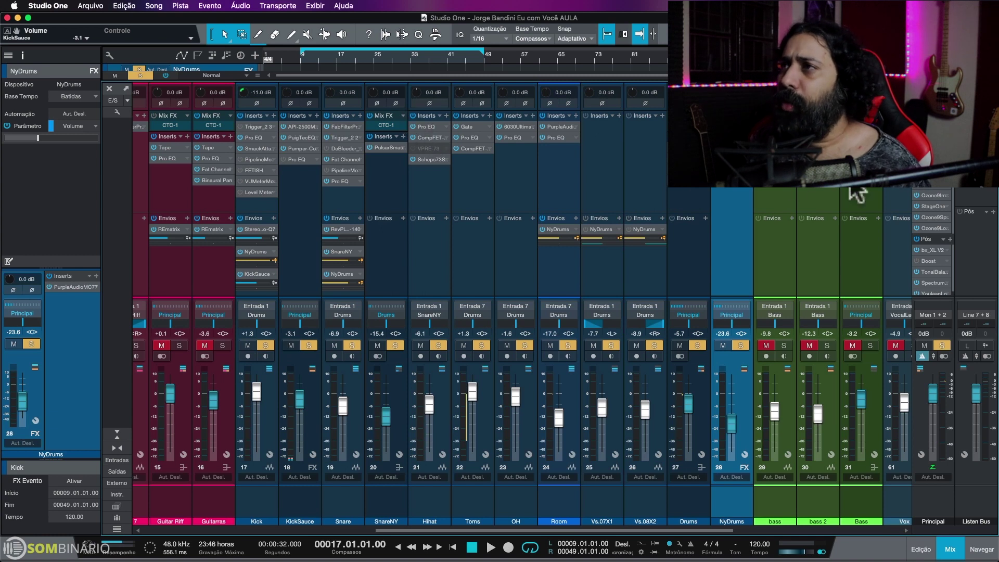
Step: Find TR5 Saturator X among the effects and add it after Pro EQ in the KickSauce inserts
left_click(981, 549)
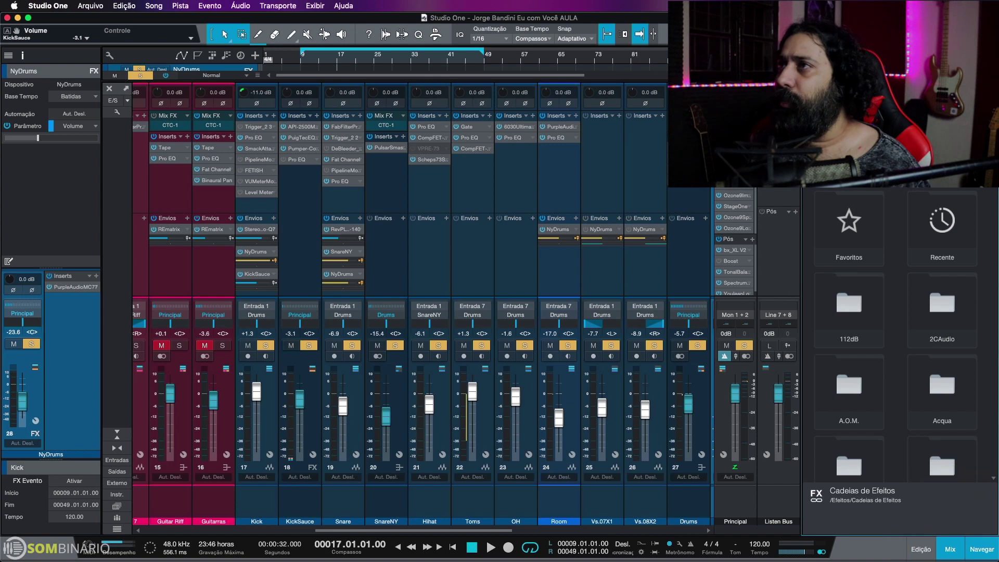
scroll(895, 333, "up", 4)
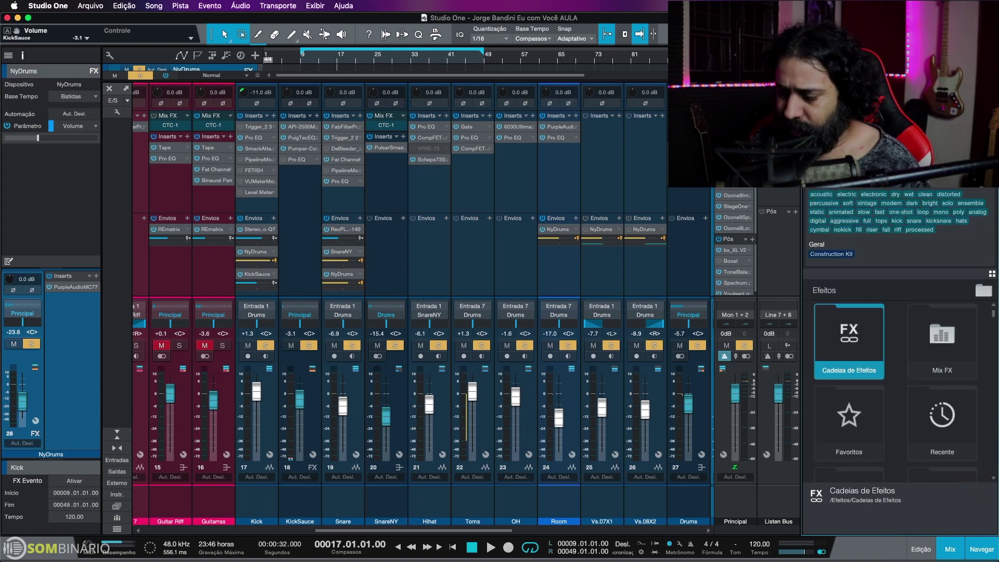
left_click(947, 318)
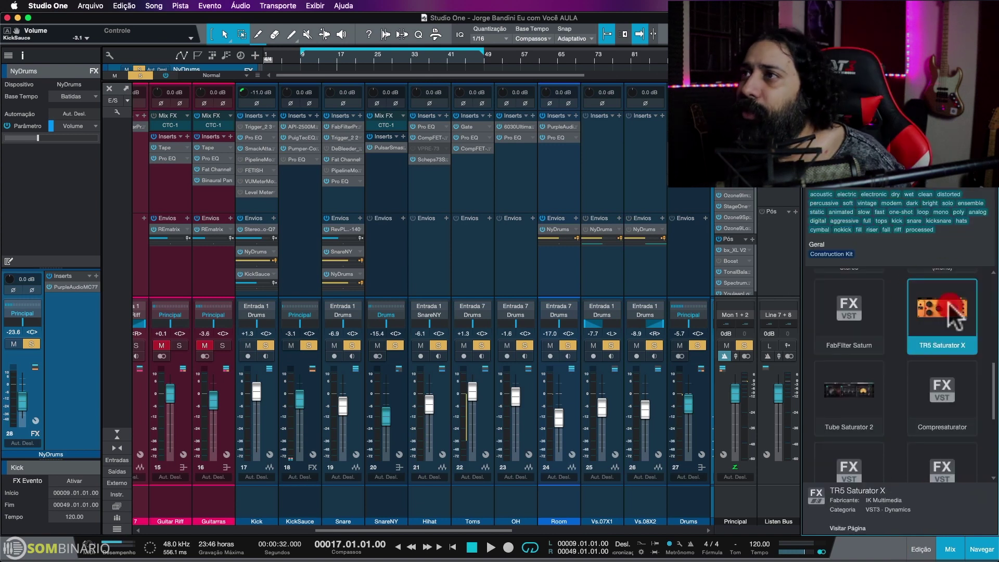
mouse_move(948, 301)
left_mouse_down()
mouse_move(785, 256)
mouse_move(312, 204)
left_mouse_up()
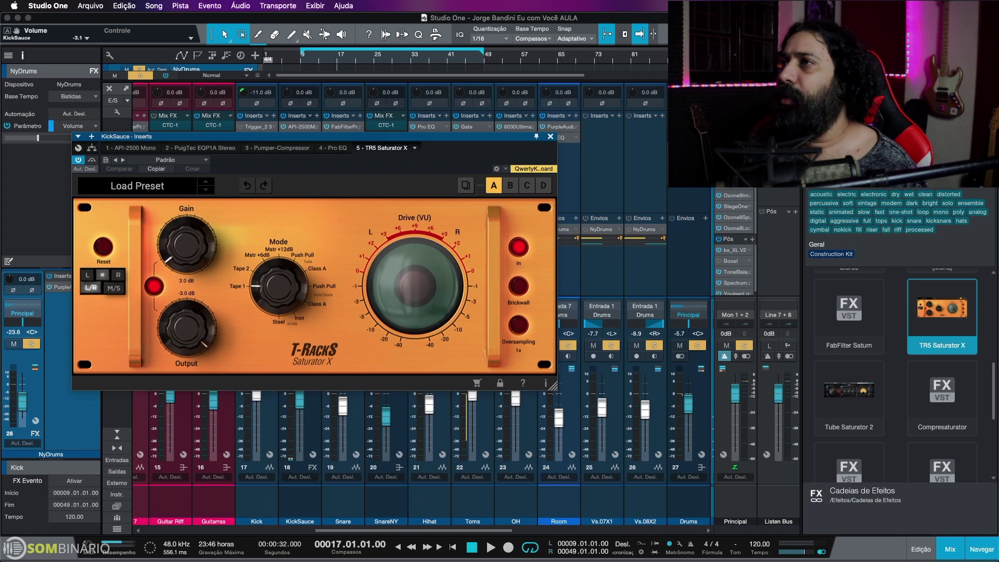
Step: Try the tube Push Pull and Class A modes in Saturator X, and set the mode to the Iron transformer
left_click(395, 252)
left_click_drag(394, 251, 394, 222)
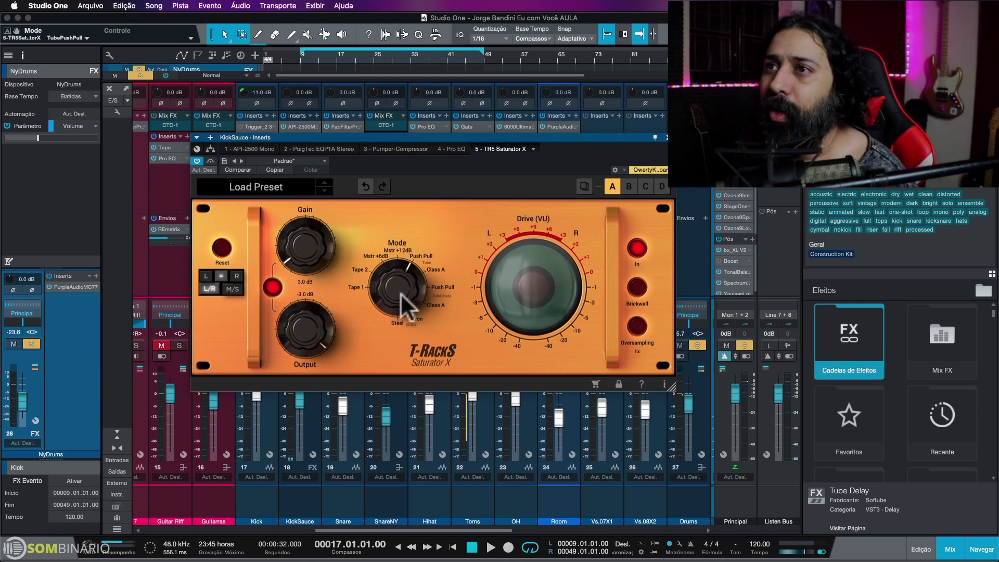
left_click_drag(402, 287, 403, 276)
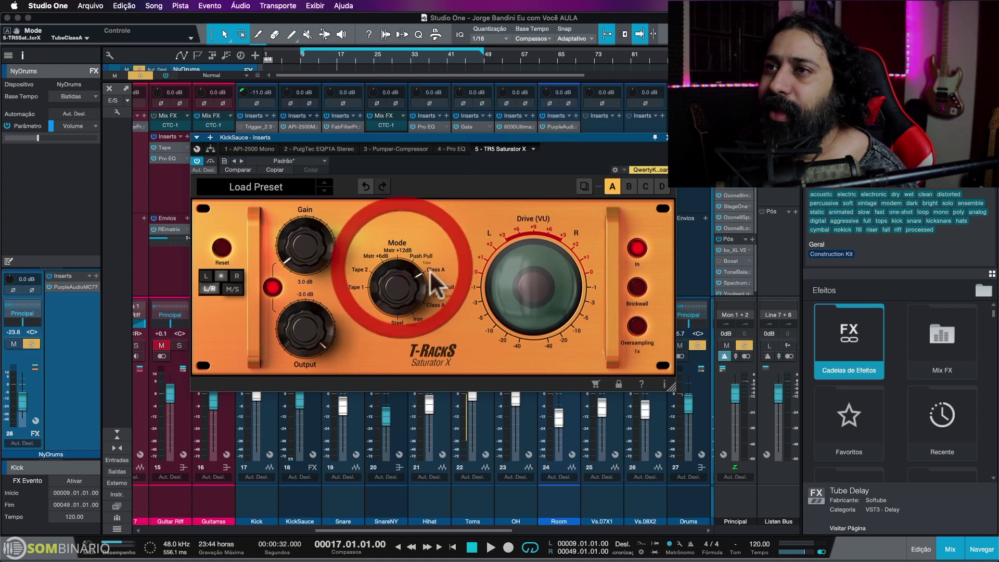
left_click_drag(401, 278, 408, 241)
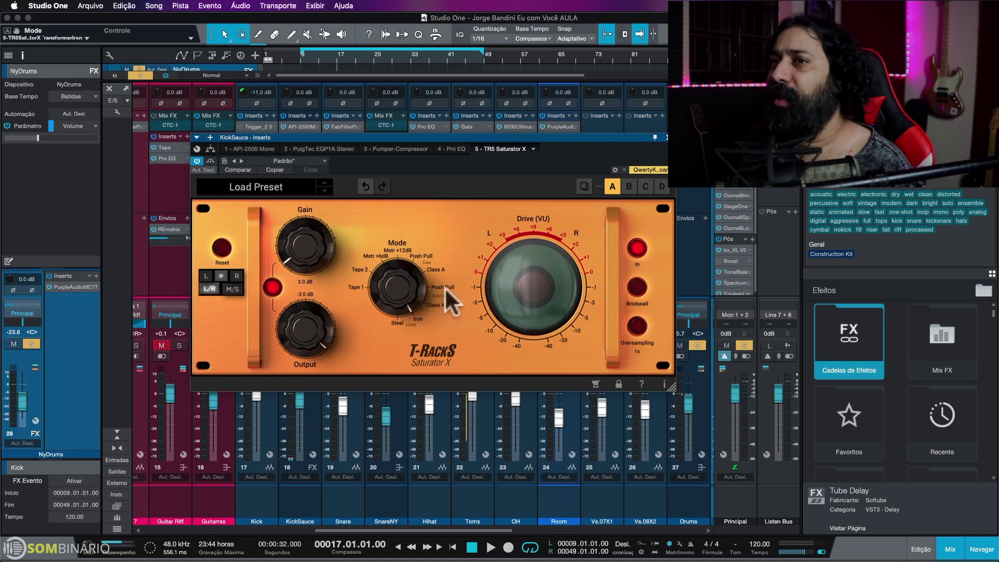
Step: Try 5.1 dB of linked gain in Saturator X, reset the gain to 0 dB, and close the insert window
mouse_move(312, 252)
left_mouse_down()
mouse_move(308, 206)
mouse_move(313, 254)
left_mouse_up()
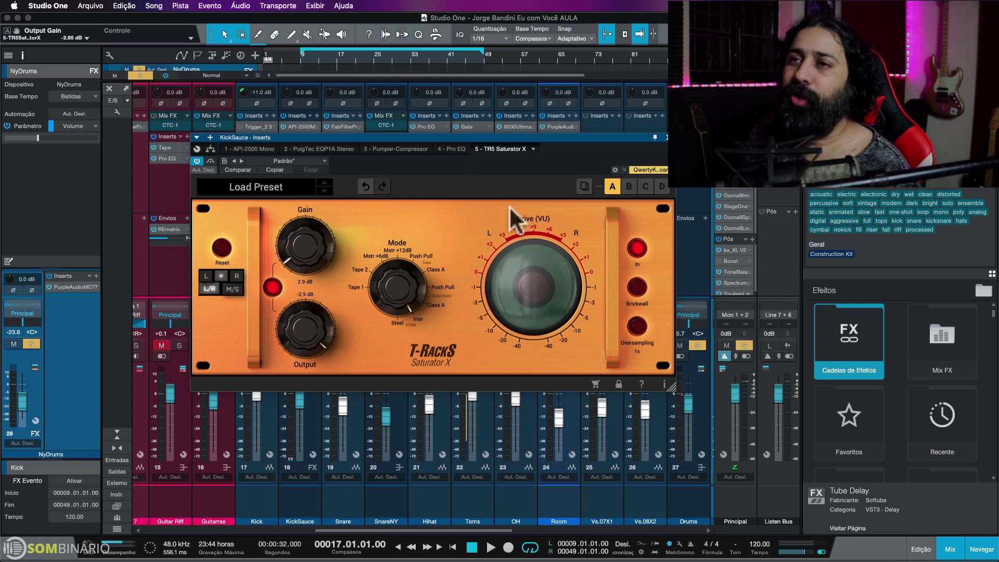
mouse_move(312, 245)
left_mouse_down()
mouse_move(301, 232)
mouse_move(311, 245)
left_mouse_up()
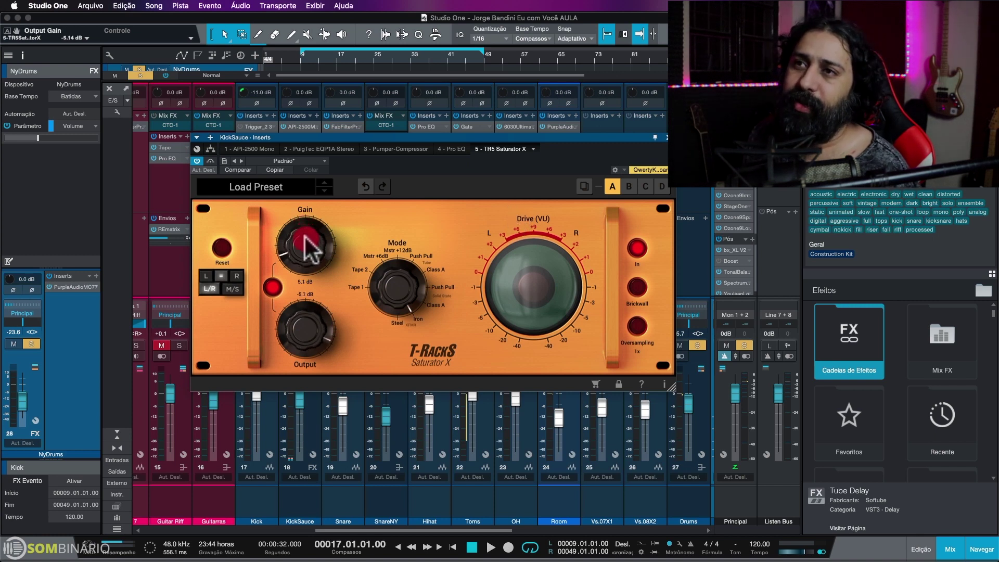
double_click(302, 239)
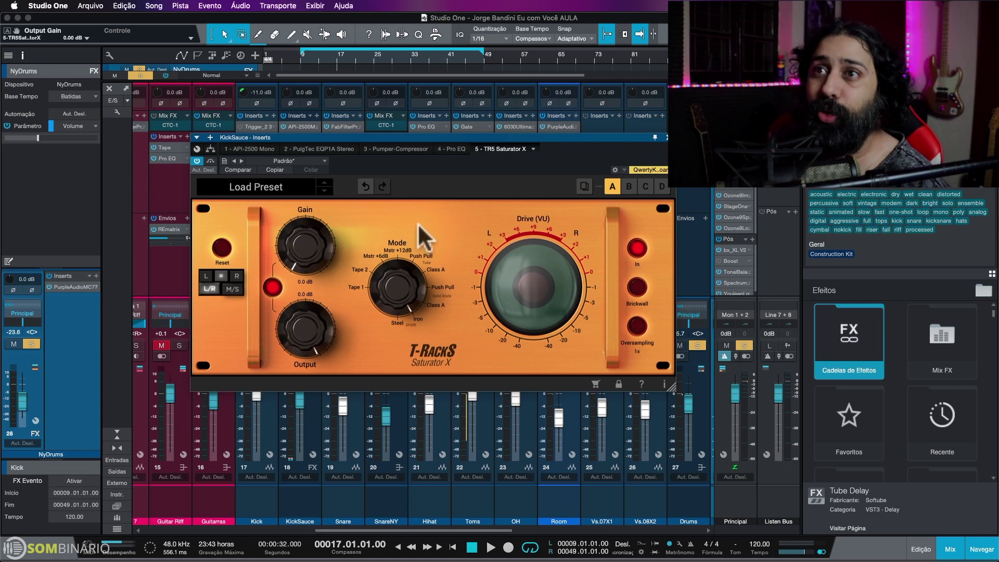
key("Escape")
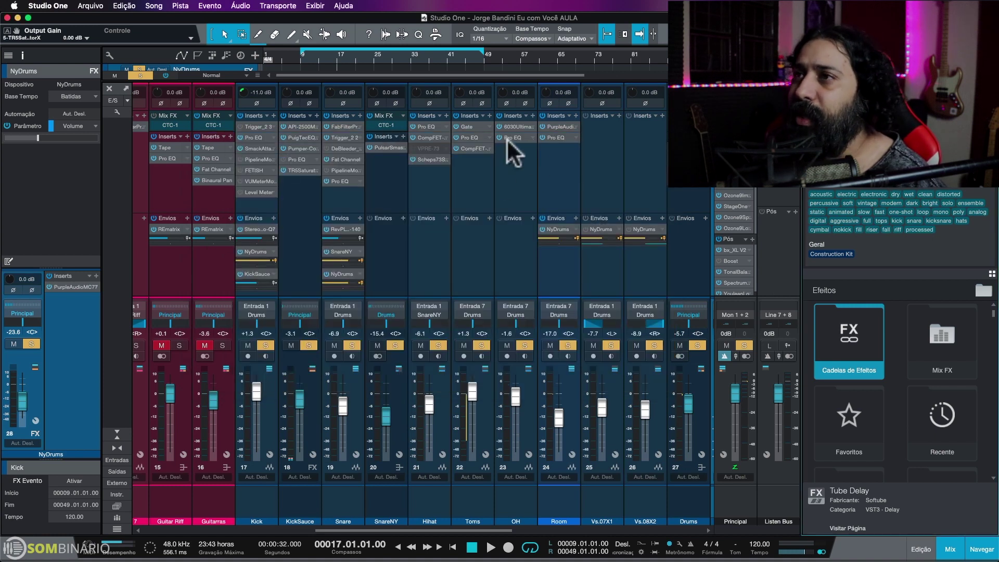
Step: Examine the CTC-1 Mix FX settings on the SnareNY bus, close them, and select the Principal channel
scroll(619, 176, "left", 3)
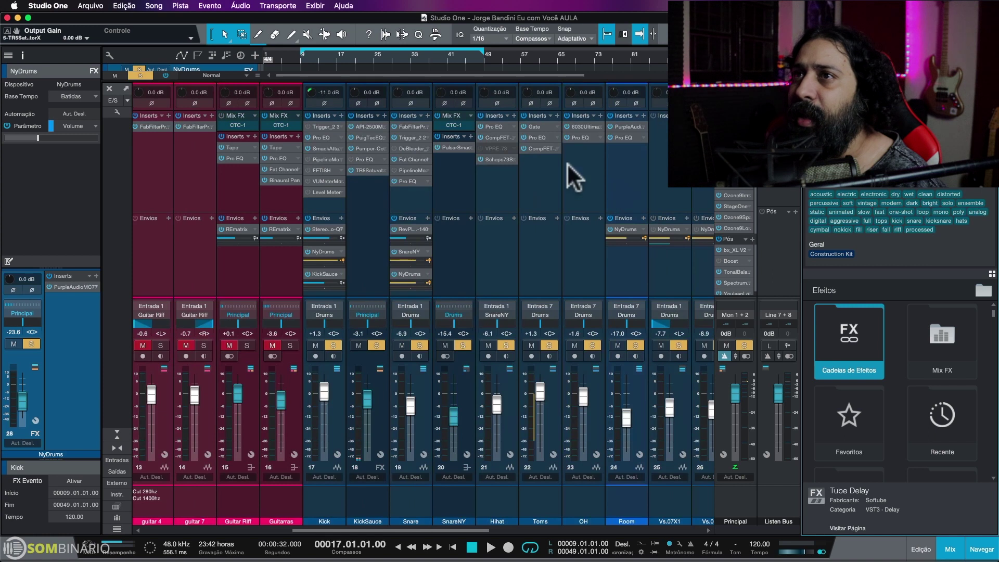
left_click(453, 125)
left_click_drag(564, 133, 564, 262)
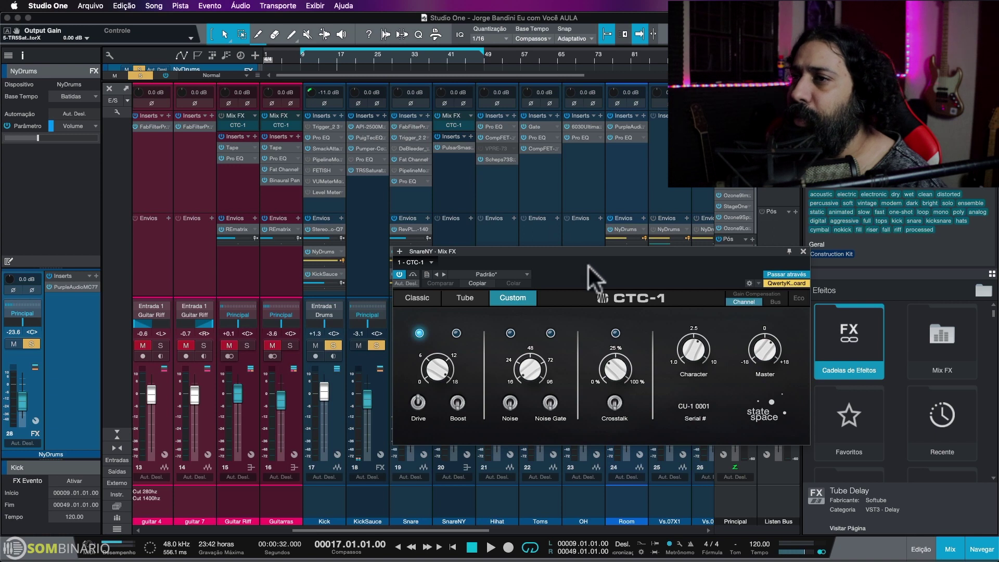
left_click_drag(592, 263, 536, 249)
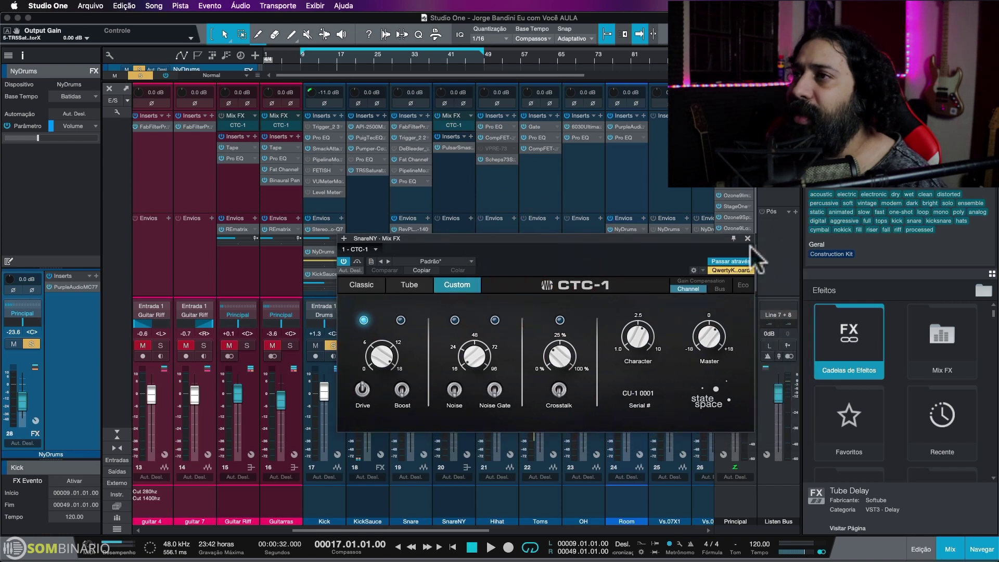
left_click(747, 237)
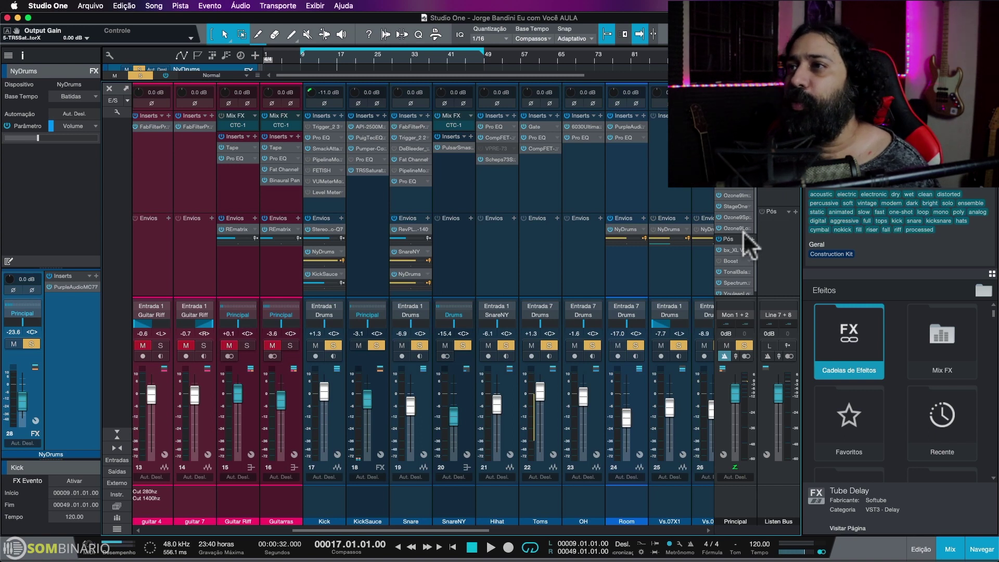
left_click(742, 231)
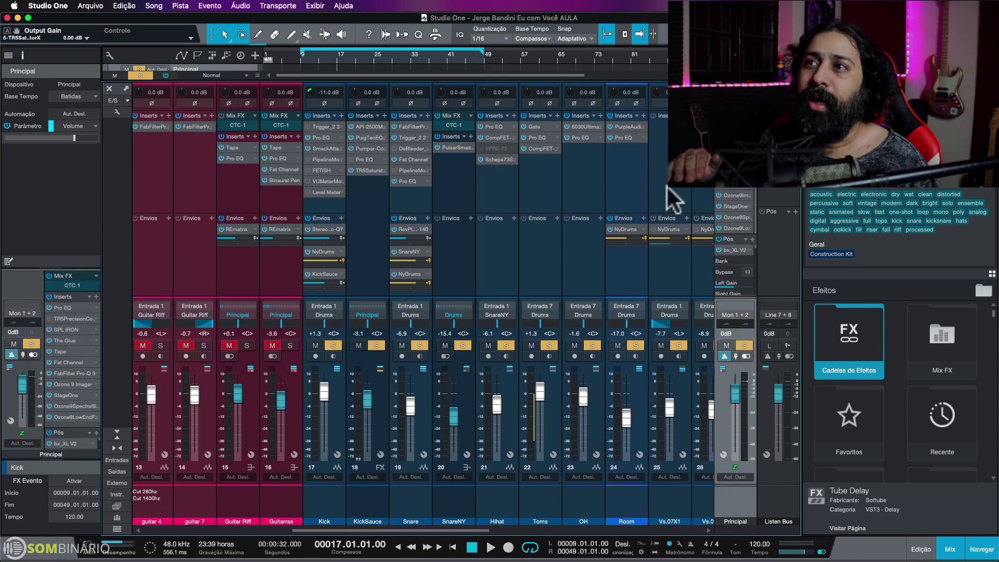